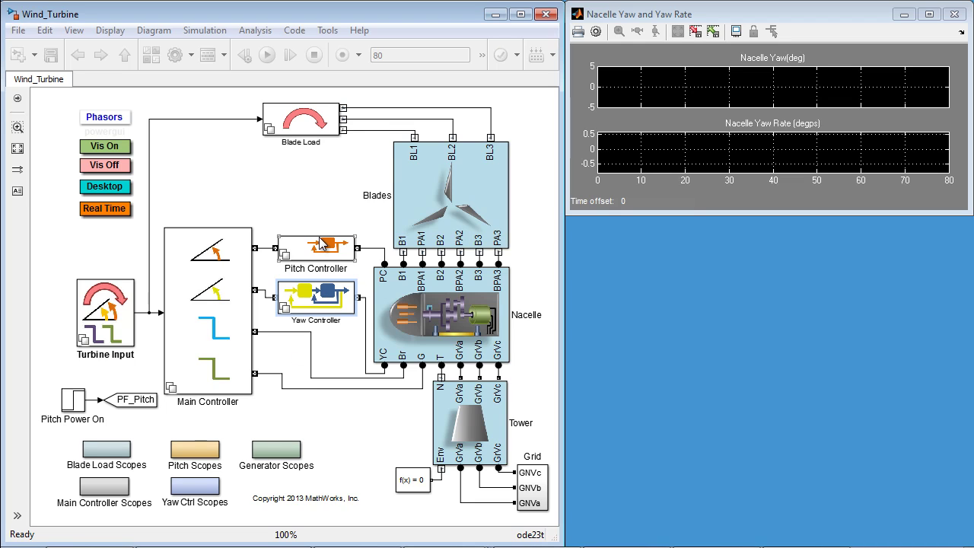
# Inspect the Nacelle subsystem's Pitch System, Yaw System and Geartrain blocks, then return to top level.
pyautogui.click(325, 303)
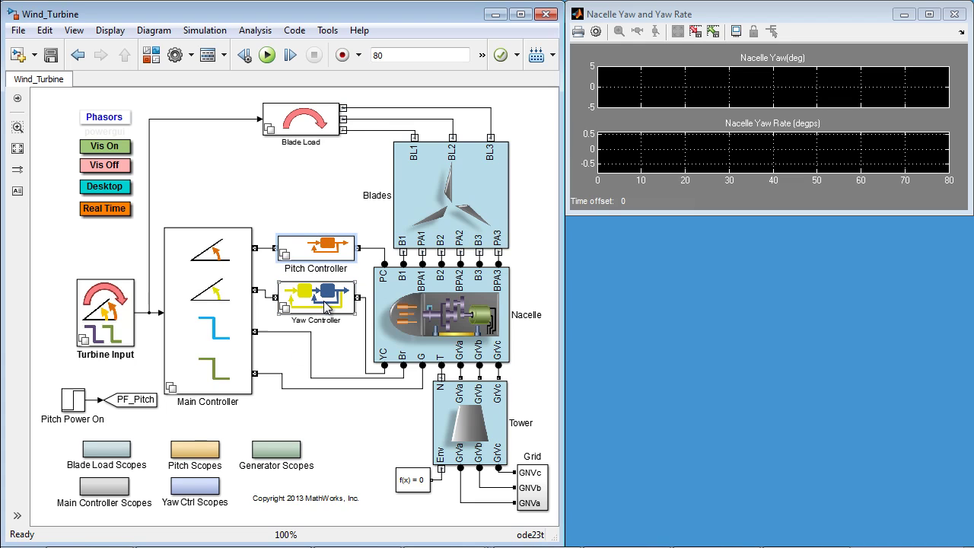
pyautogui.doubleClick(397, 320)
pyautogui.click(152, 283)
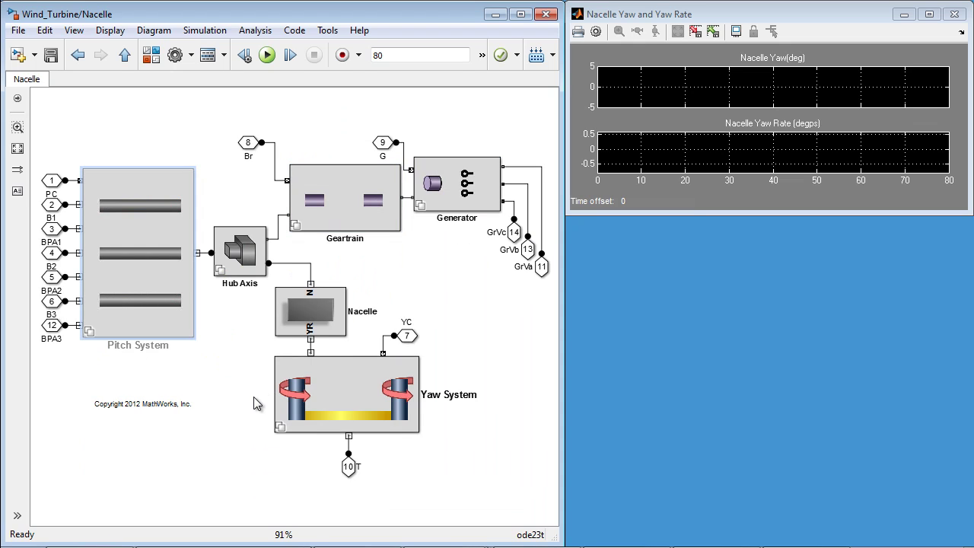
pyautogui.click(311, 392)
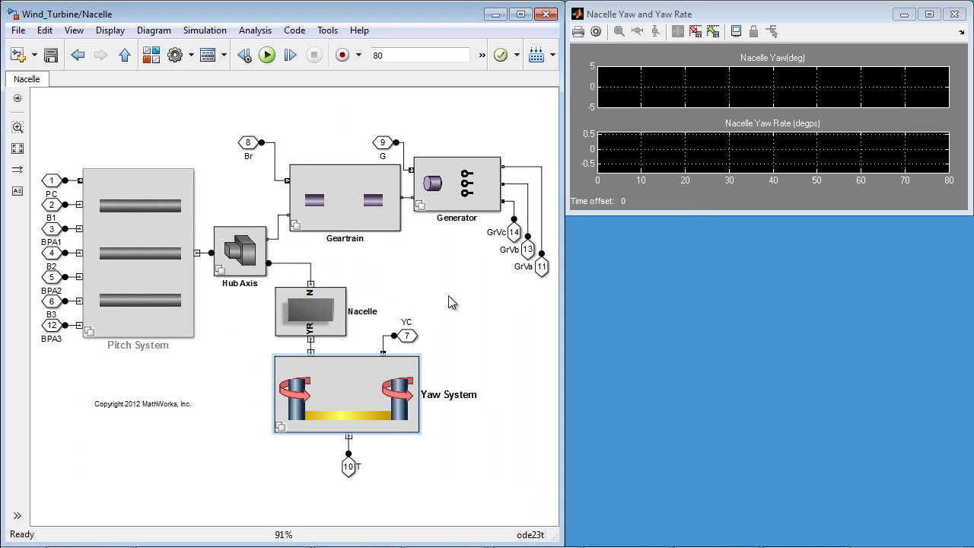
pyautogui.press('Tab')
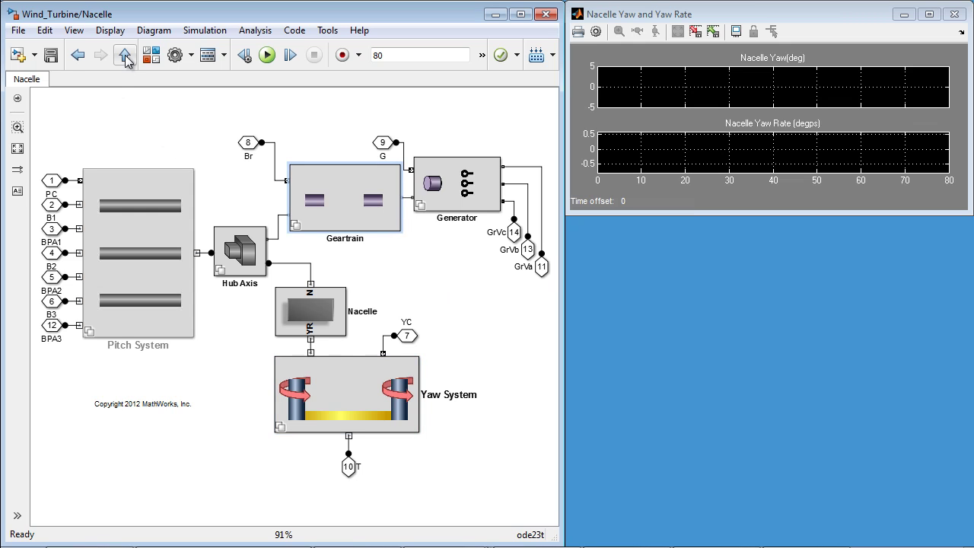
pyautogui.click(125, 55)
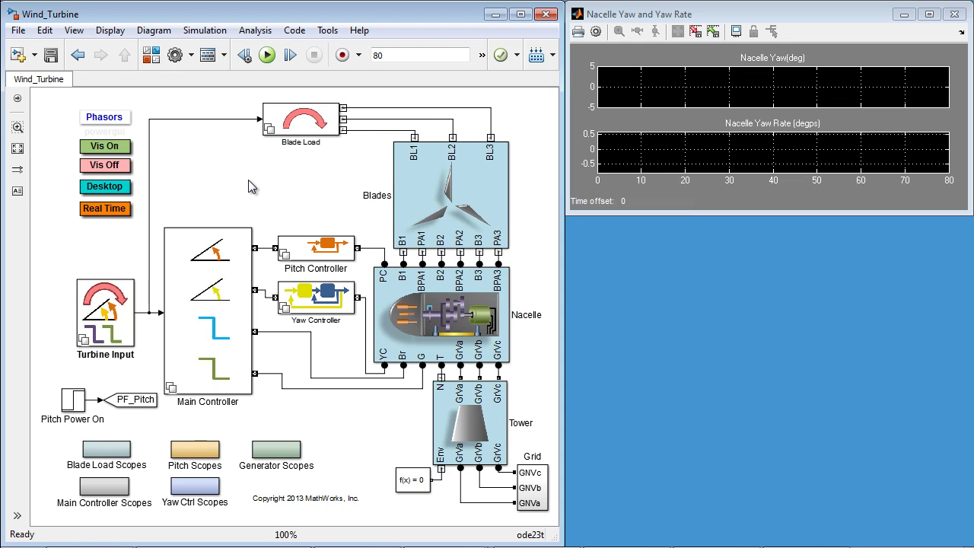
# Look inside the Pitch Controller and Yaw Controller variant subsystems of Wind_Turbine.
pyautogui.click(305, 258)
pyautogui.doubleClick(305, 257)
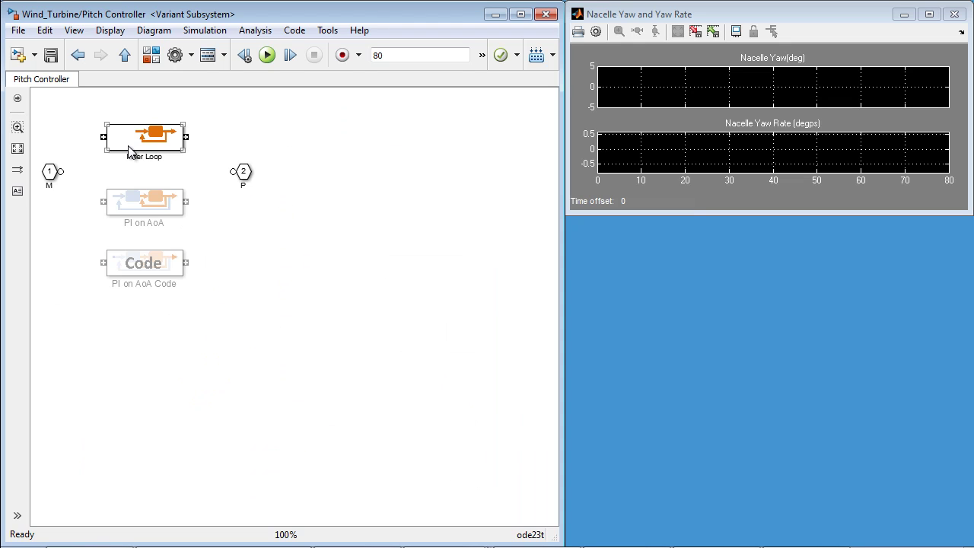
pyautogui.click(126, 59)
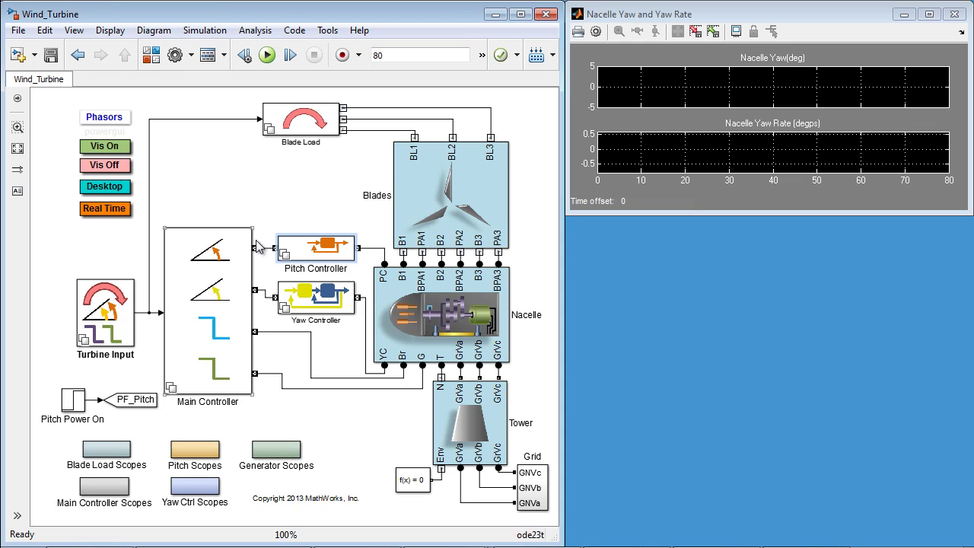
pyautogui.doubleClick(291, 302)
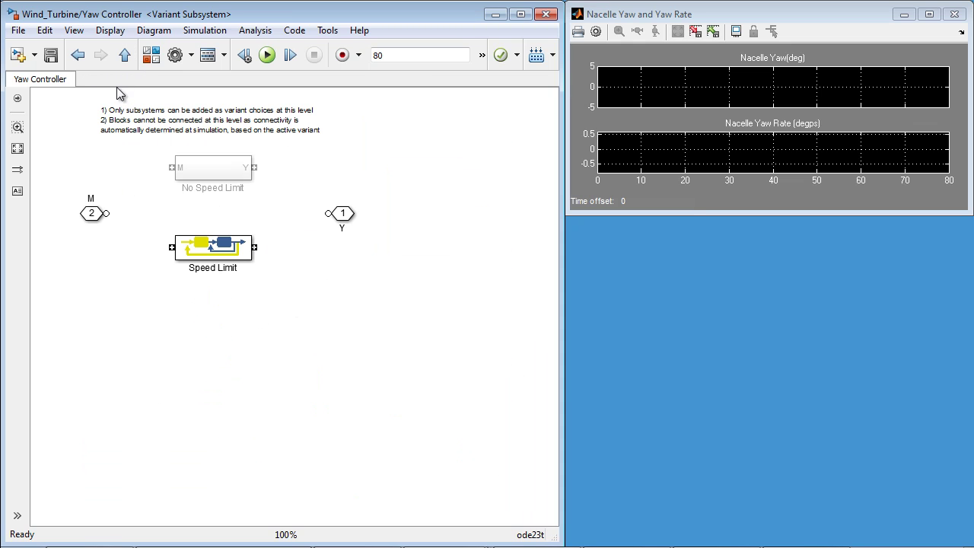
pyautogui.click(123, 56)
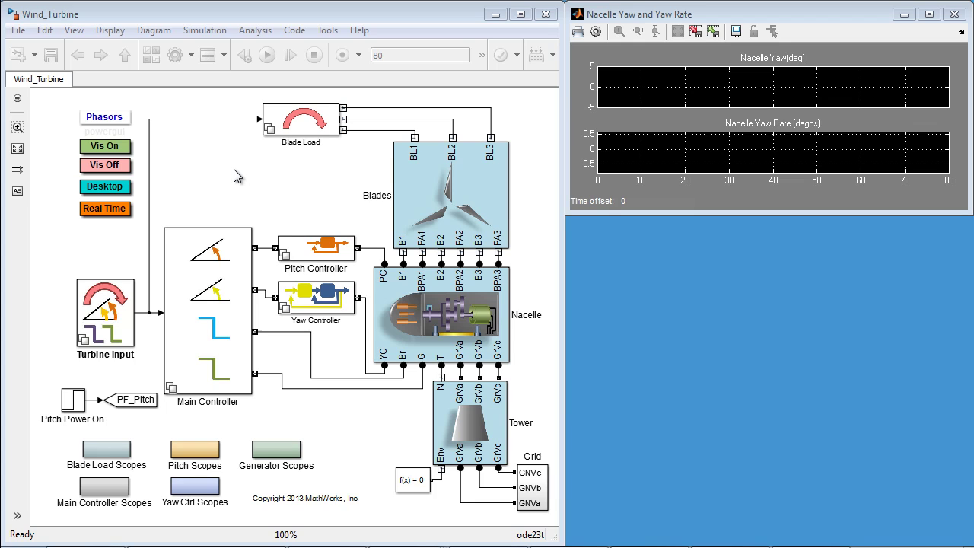
# Open the Variant Manager for Wind_Turbine from the View menu.
pyautogui.click(233, 169)
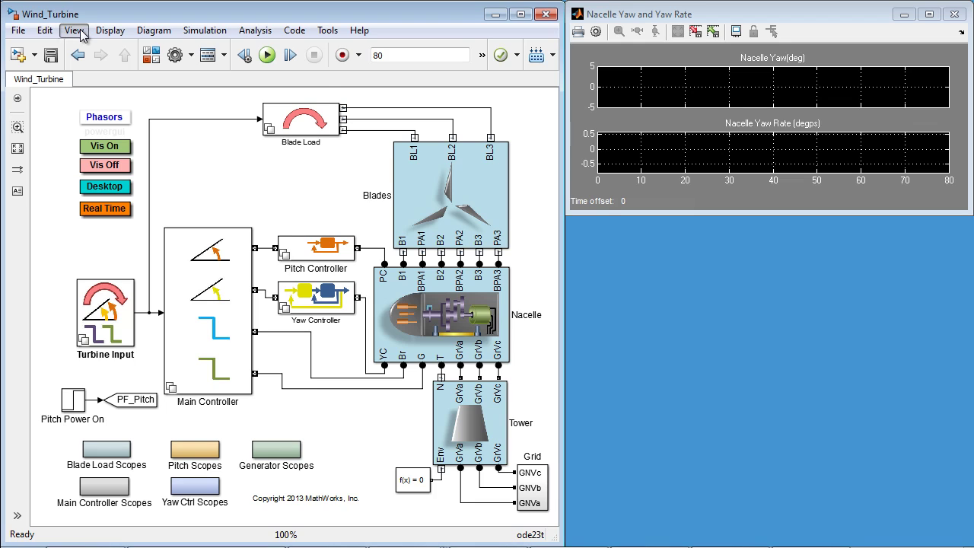
pyautogui.click(74, 31)
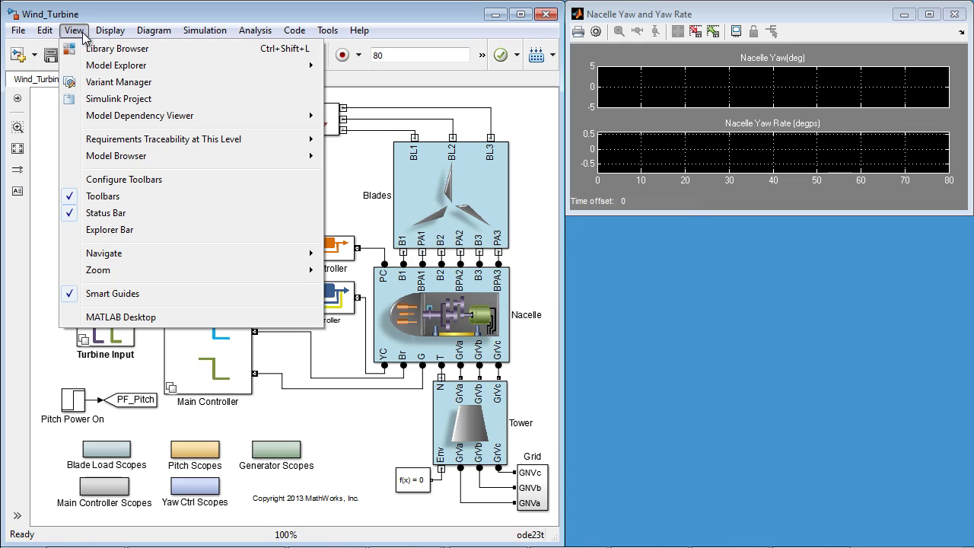
pyautogui.click(94, 83)
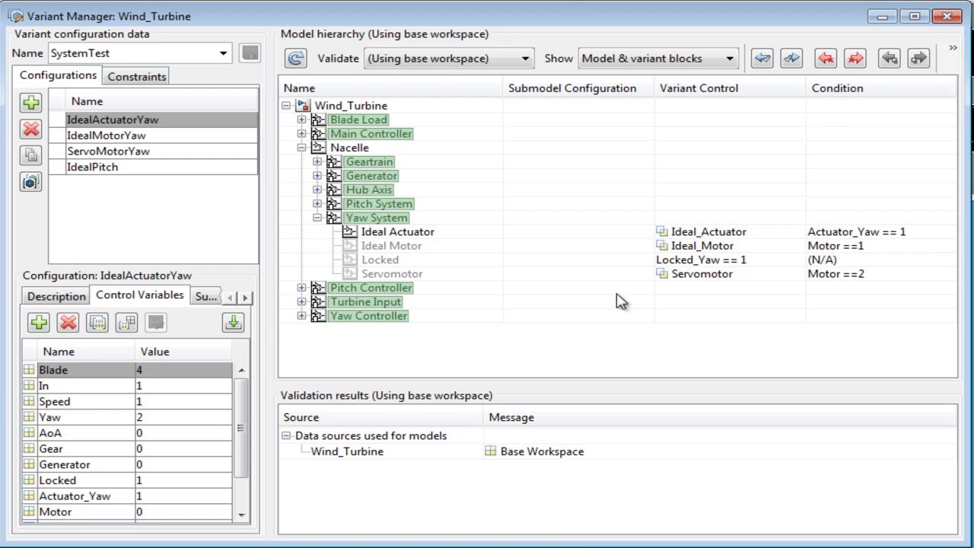
pyautogui.doubleClick(693, 233)
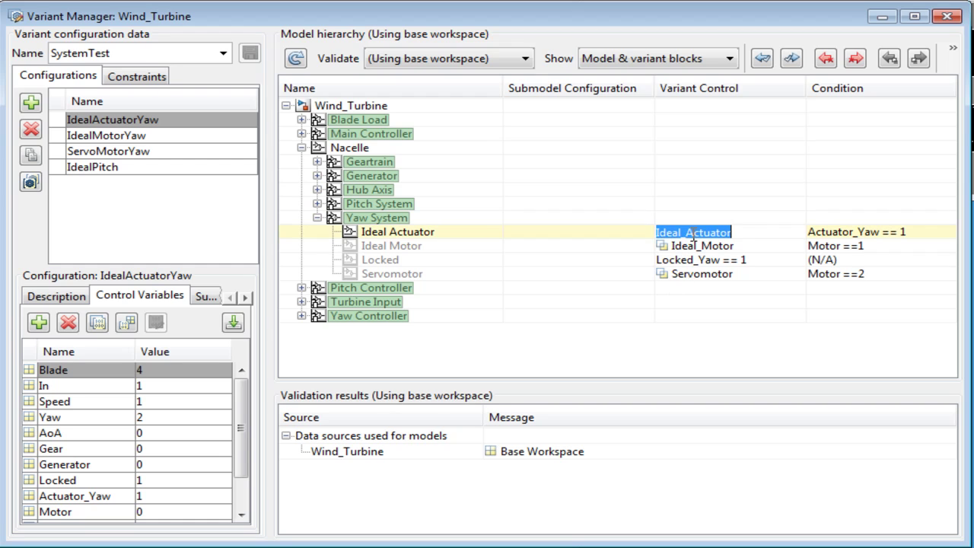
pyautogui.doubleClick(836, 234)
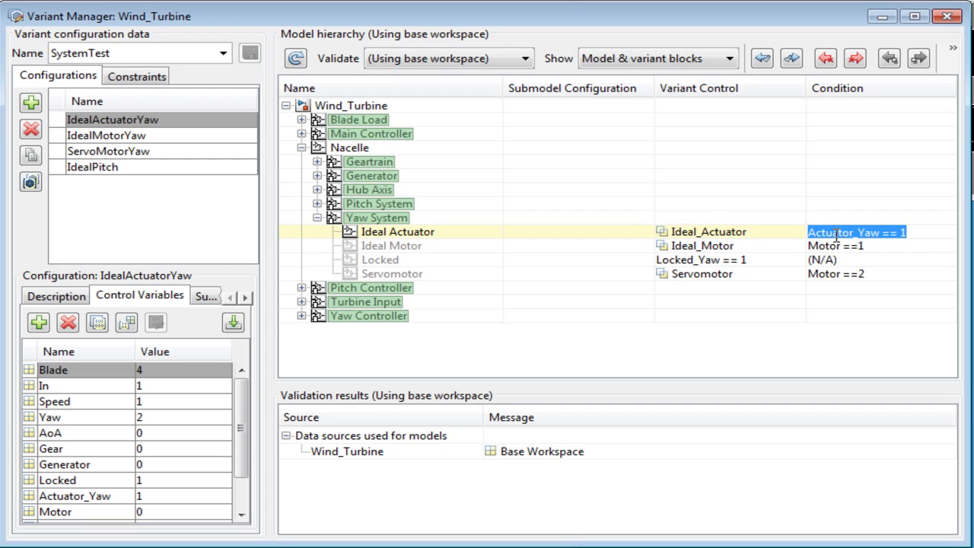
pyautogui.doubleClick(754, 259)
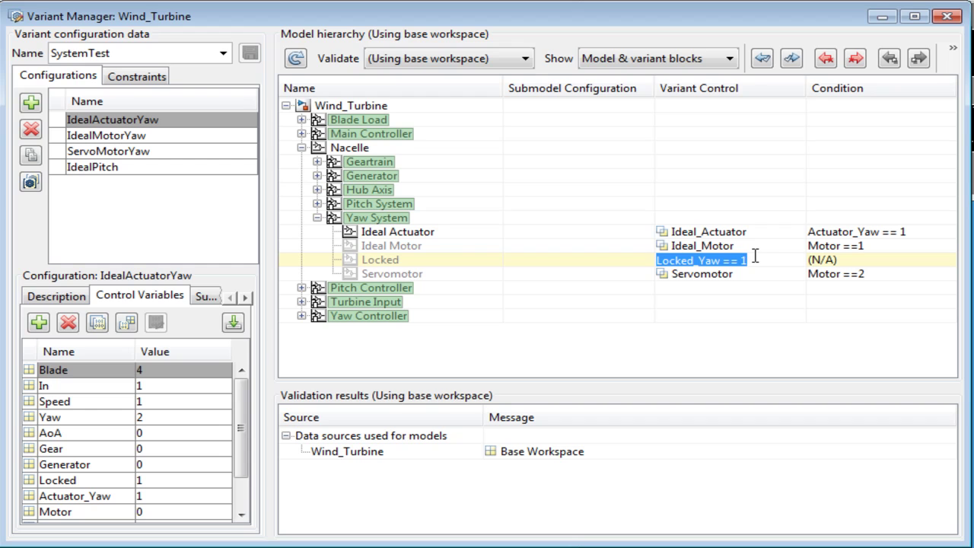
pyautogui.click(318, 204)
pyautogui.click(317, 190)
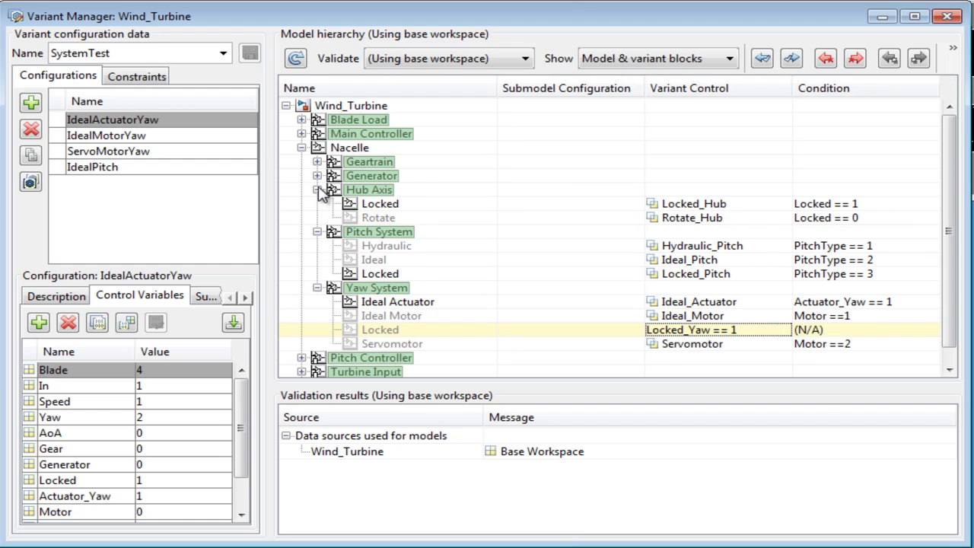
pyautogui.click(317, 176)
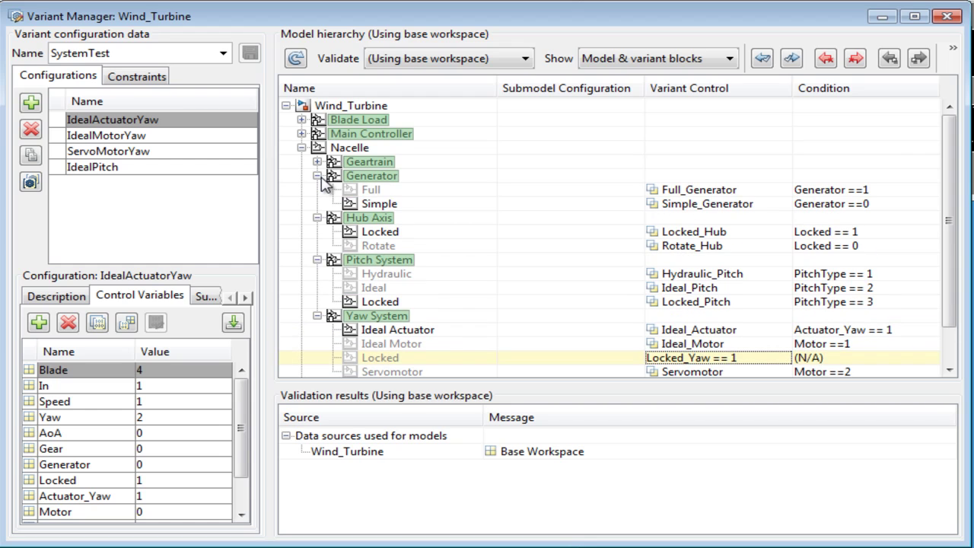
pyautogui.click(317, 176)
pyautogui.click(317, 190)
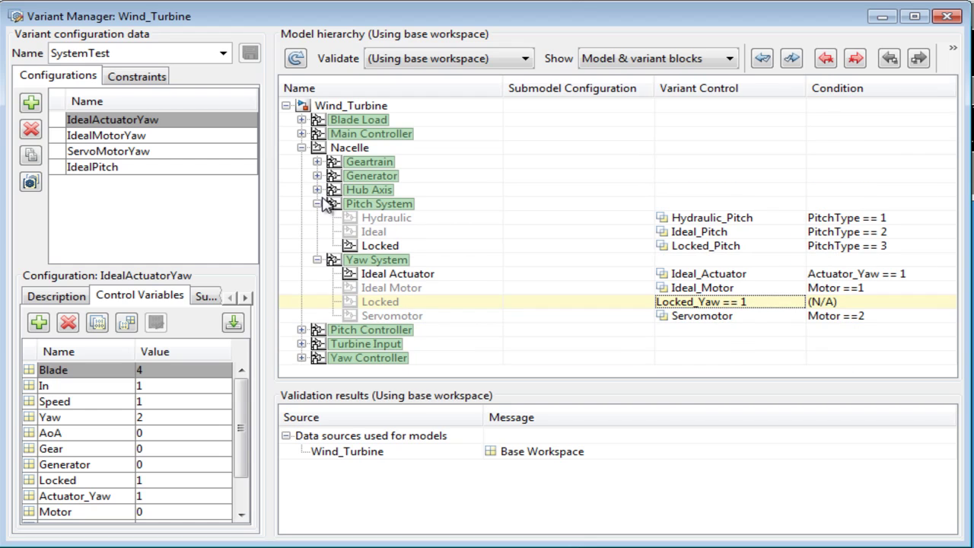
pyautogui.click(319, 204)
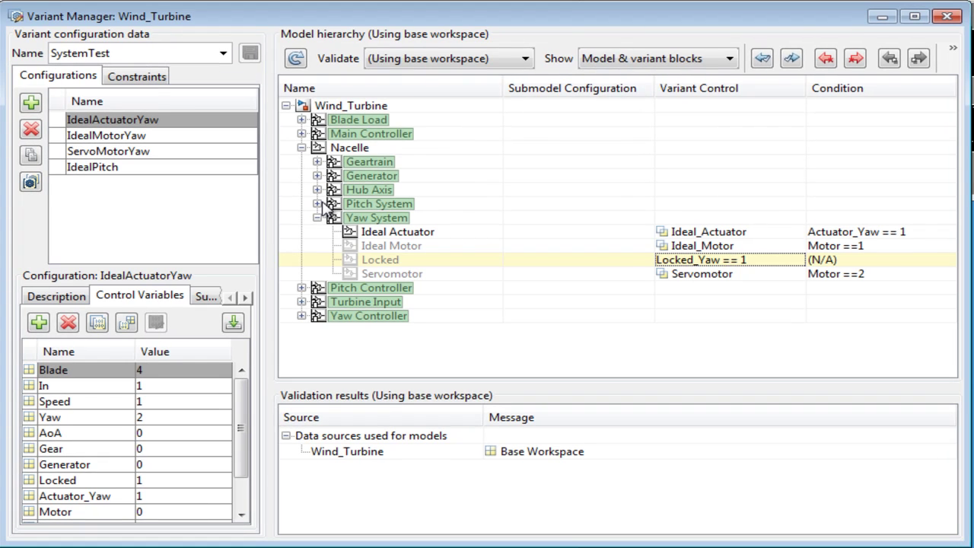
pyautogui.doubleClick(853, 235)
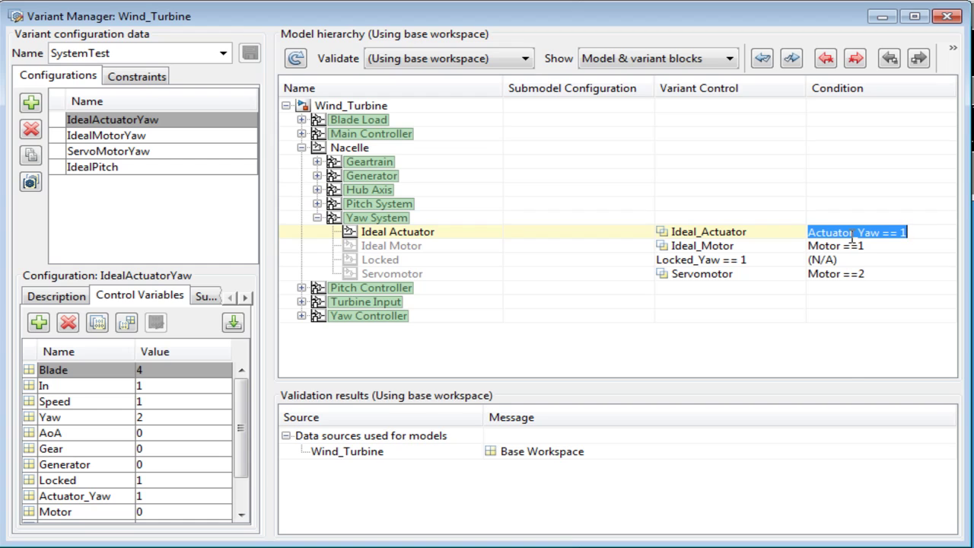
pyautogui.click(843, 376)
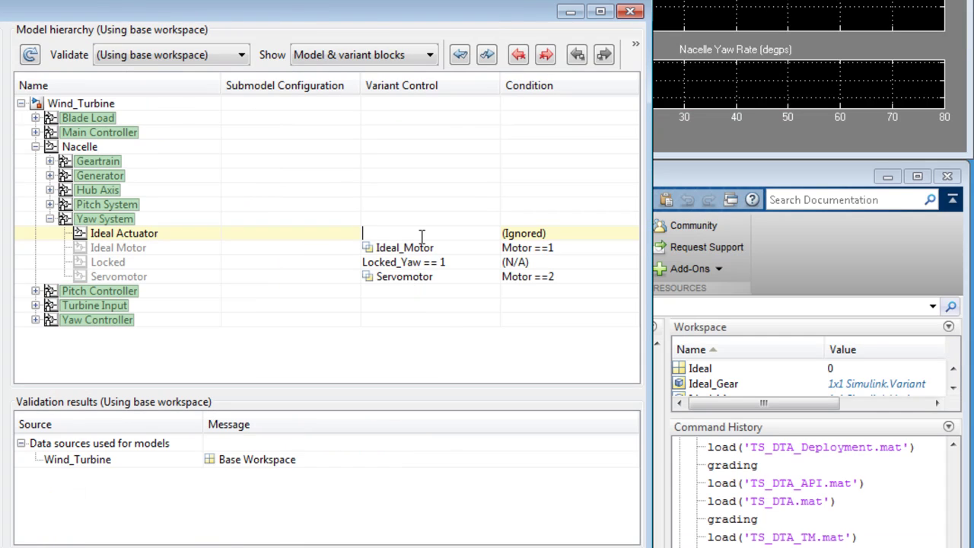
# Set the Ideal Actuator variant control to Ideal_Actuator with condition Yaw_Actuator ==1.
pyautogui.write('Ideal_Actuato')
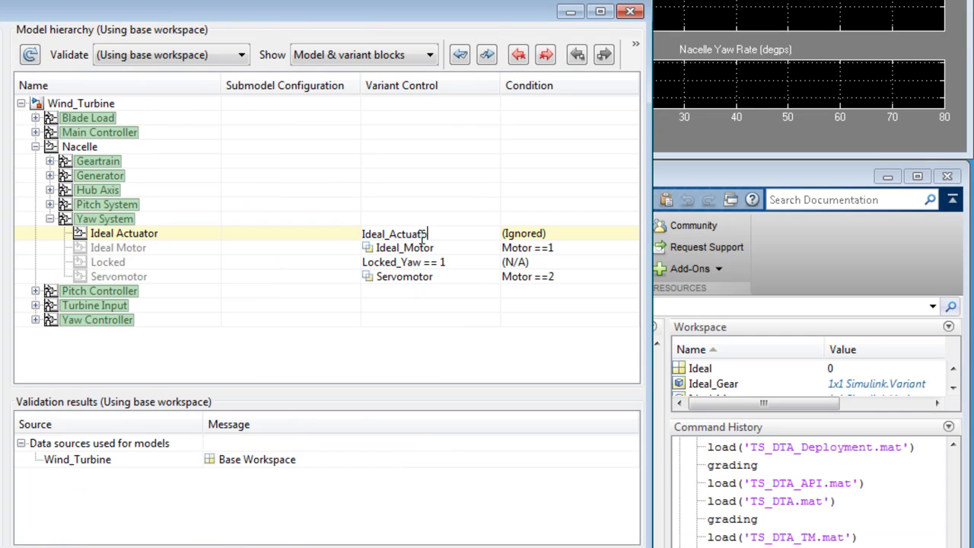
pyautogui.write('r')
pyautogui.click(529, 234)
pyautogui.write('Yaw_Ac')
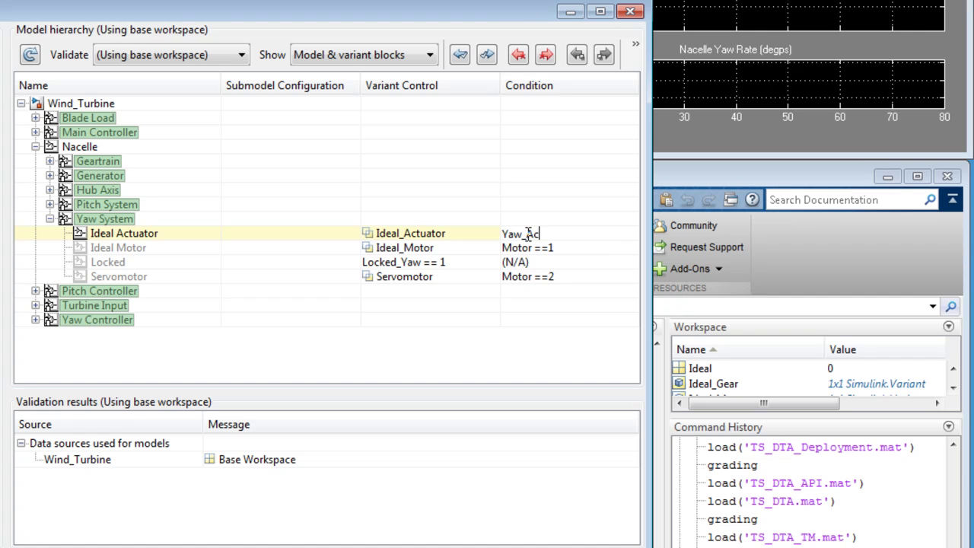
pyautogui.write('tuator ==1')
pyautogui.press('Return')
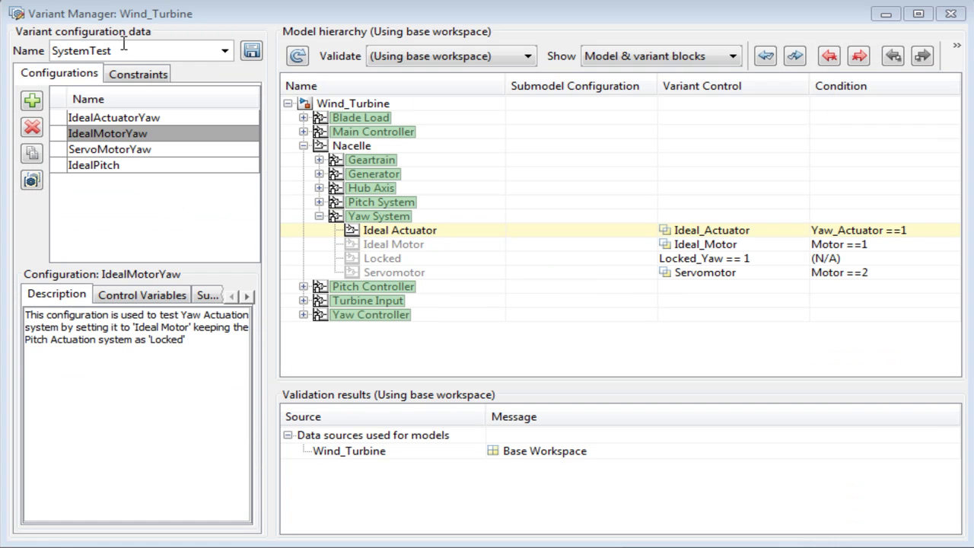
# Browse the IdealActuatorYaw, IdealMotorYaw, ServoMotorYaw and IdealPitch configurations.
pyautogui.click(104, 131)
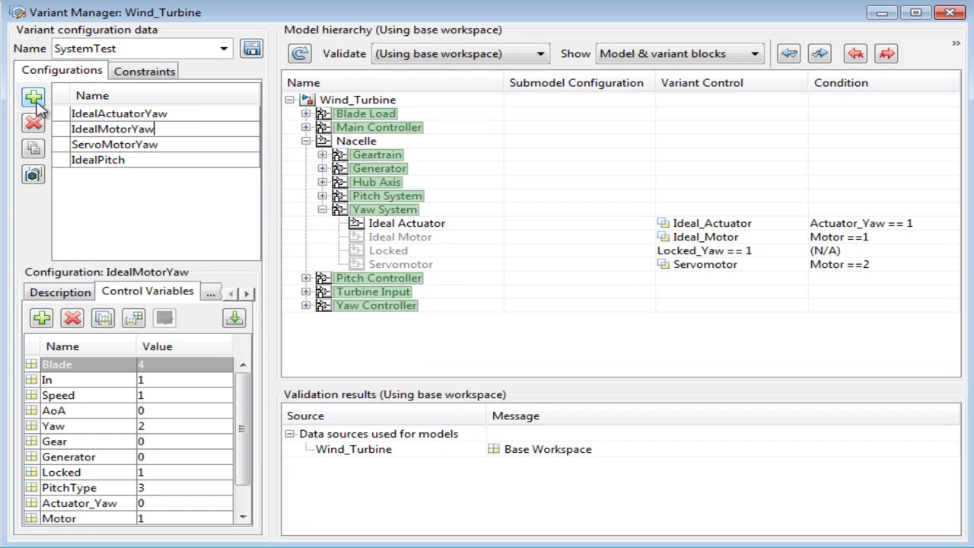
pyautogui.click(121, 121)
pyautogui.click(123, 131)
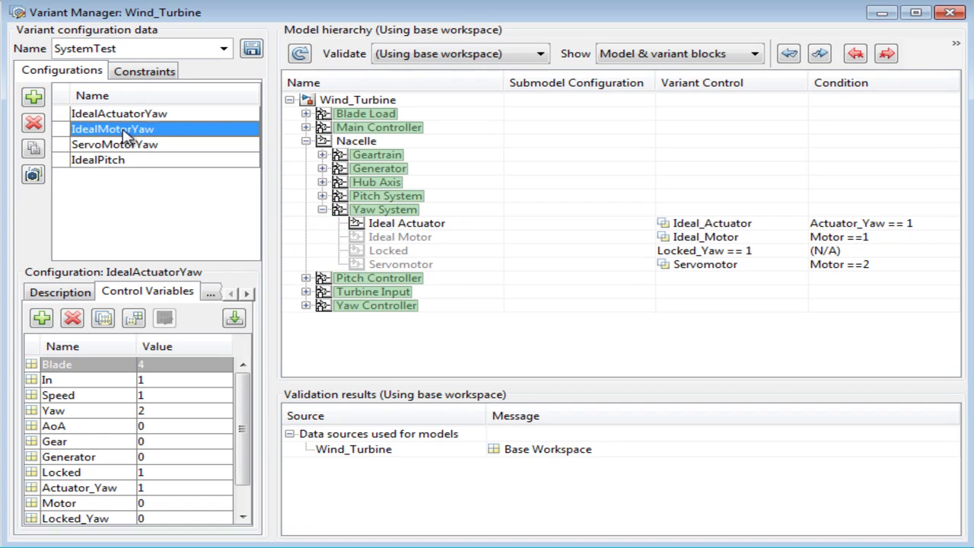
pyautogui.click(123, 147)
pyautogui.doubleClick(125, 159)
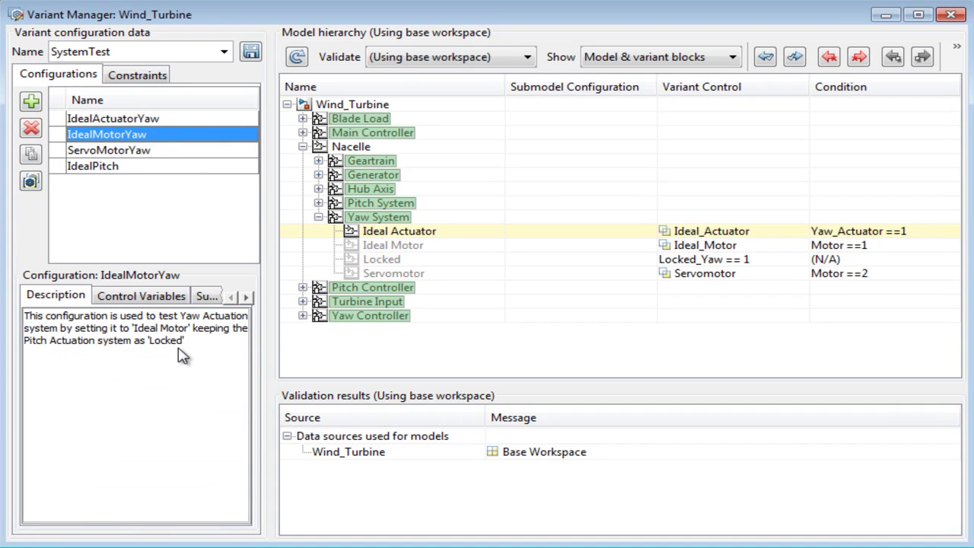
# Show IdealMotorYaw's control variables and scroll to Actuator_Yaw 0 and Motor 1.
pyautogui.click(145, 300)
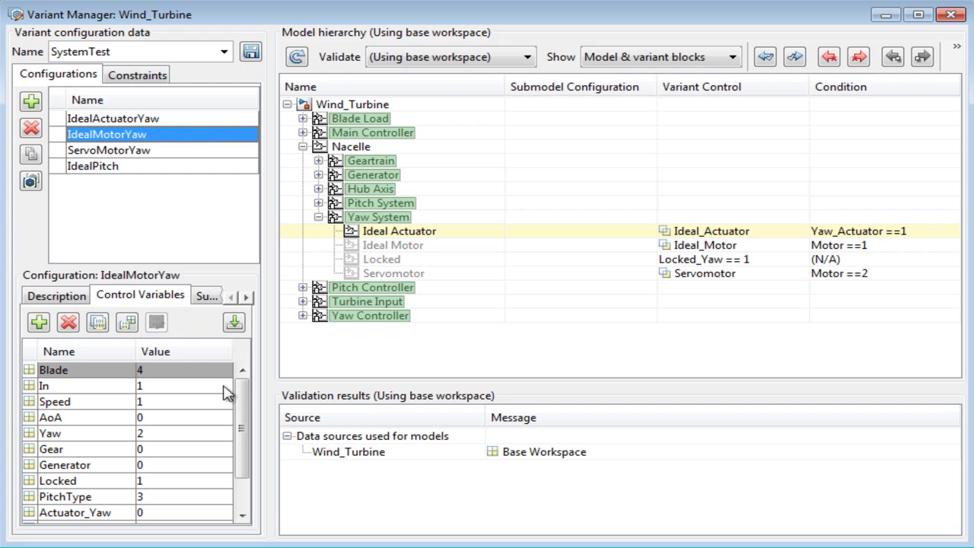
pyautogui.scroll(-1, 242, 430)
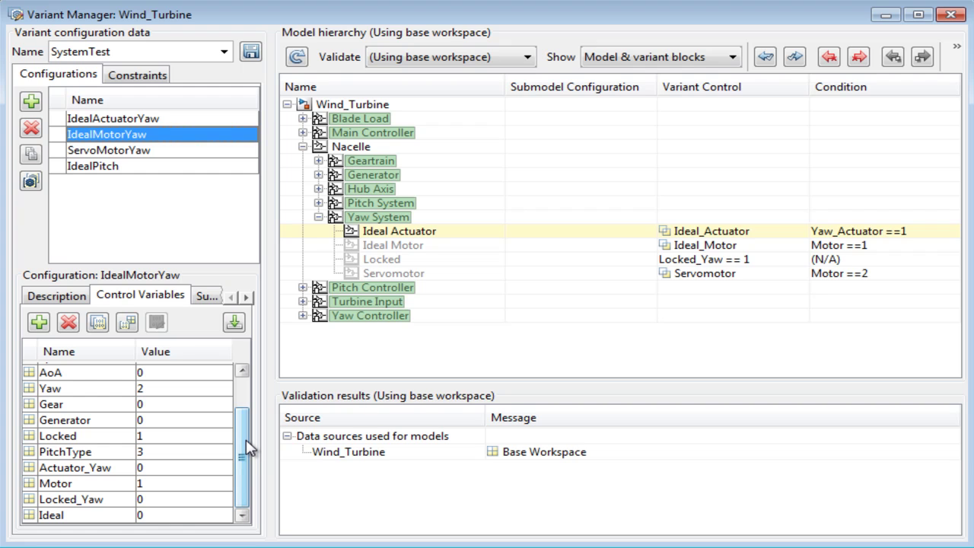
pyautogui.moveTo(250, 449); pyautogui.dragTo(251, 400)
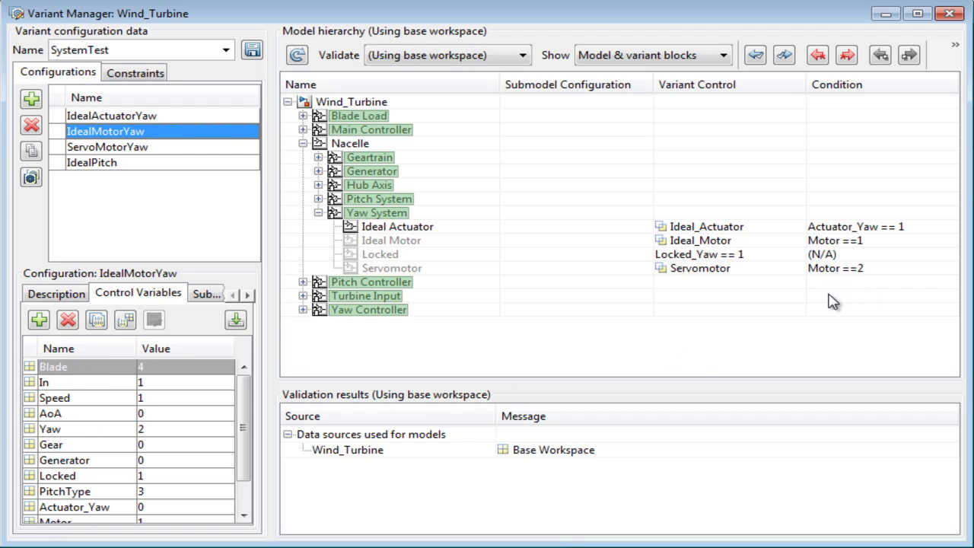
# Import IdealMotorYaw's control variables from the base workspace, giving Actuator_Yaw 1, Blade 4, Yaw 2.
pyautogui.click(235, 322)
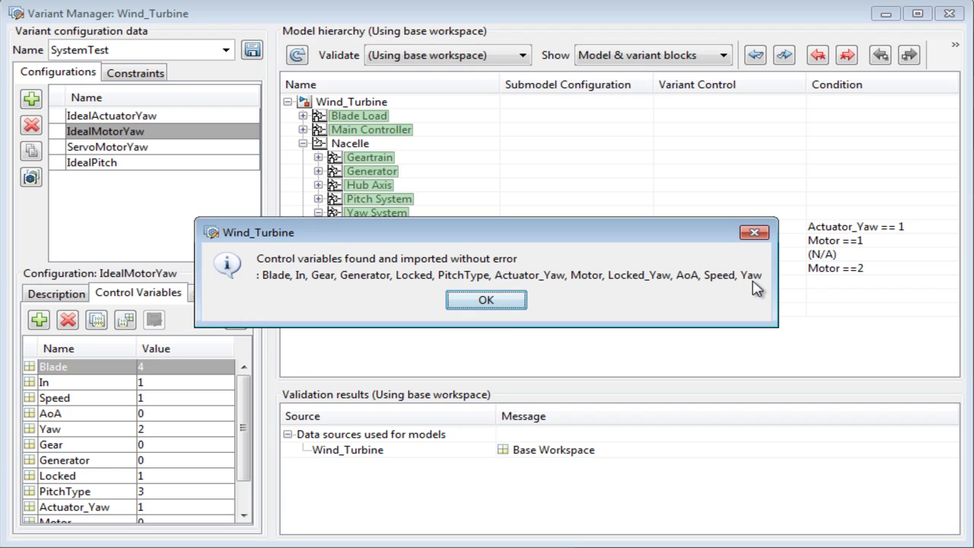
pyautogui.click(485, 301)
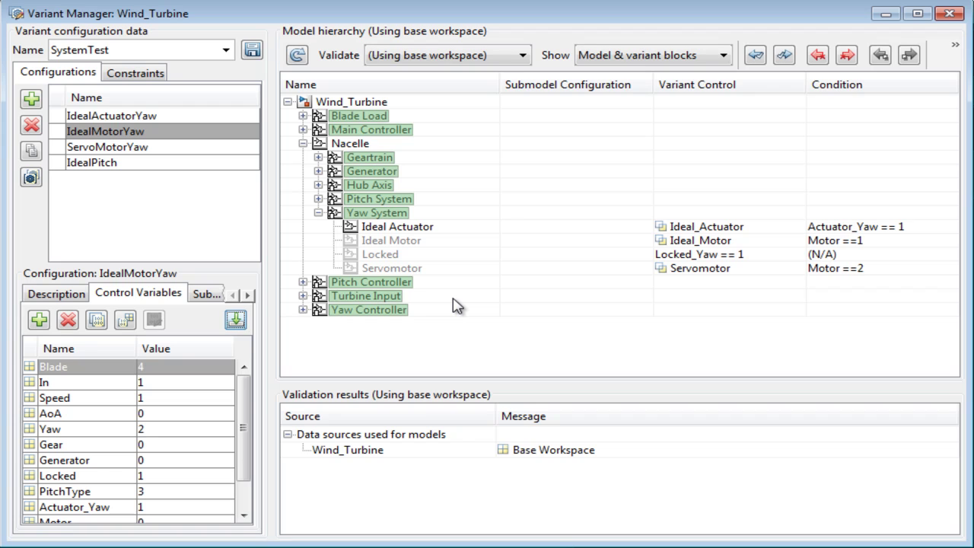
# Show the WindInput_BladeLoad constraint forbidding Segments blade load with Direct Input controller.
pyautogui.click(154, 74)
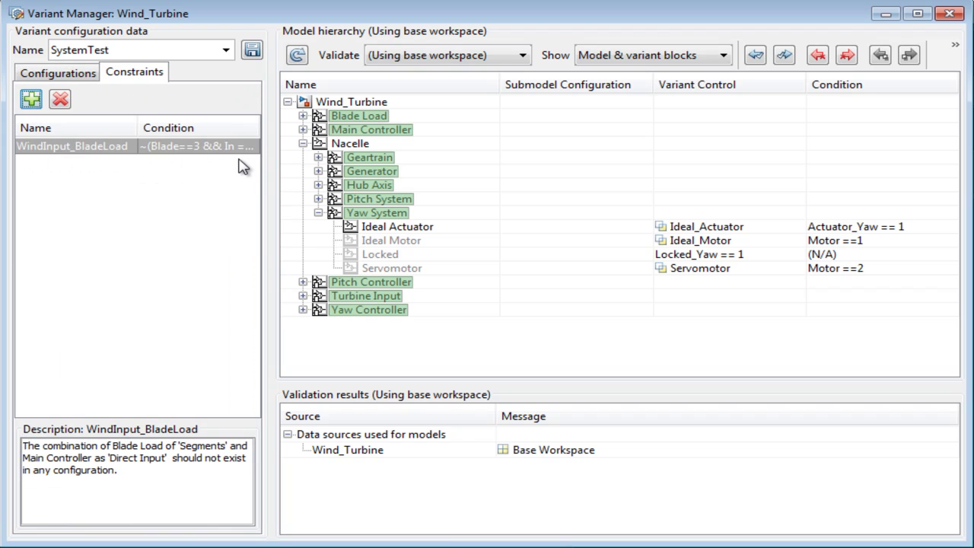
pyautogui.click(211, 259)
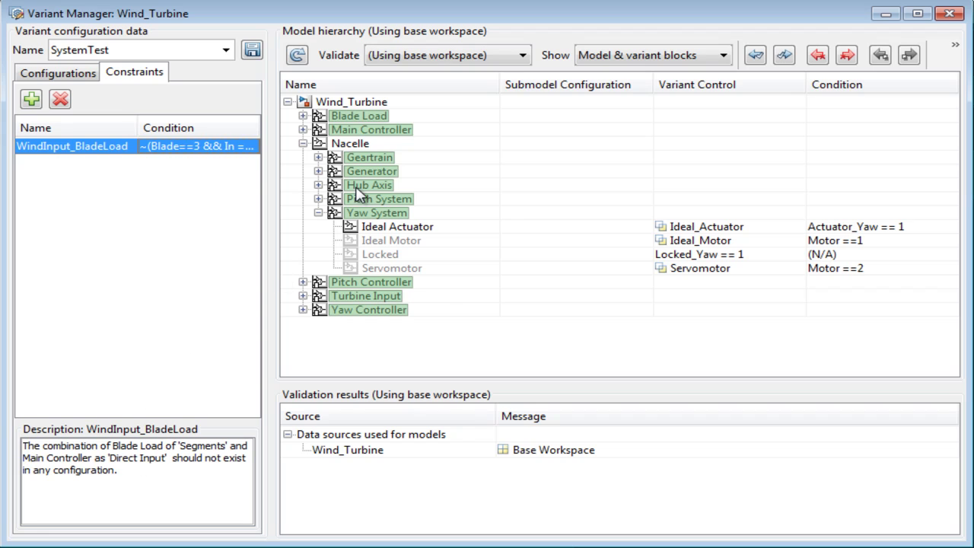
# Expand Blade Load and Main Controller, then validate the model hierarchy for IdealMotorYaw.
pyautogui.click(303, 115)
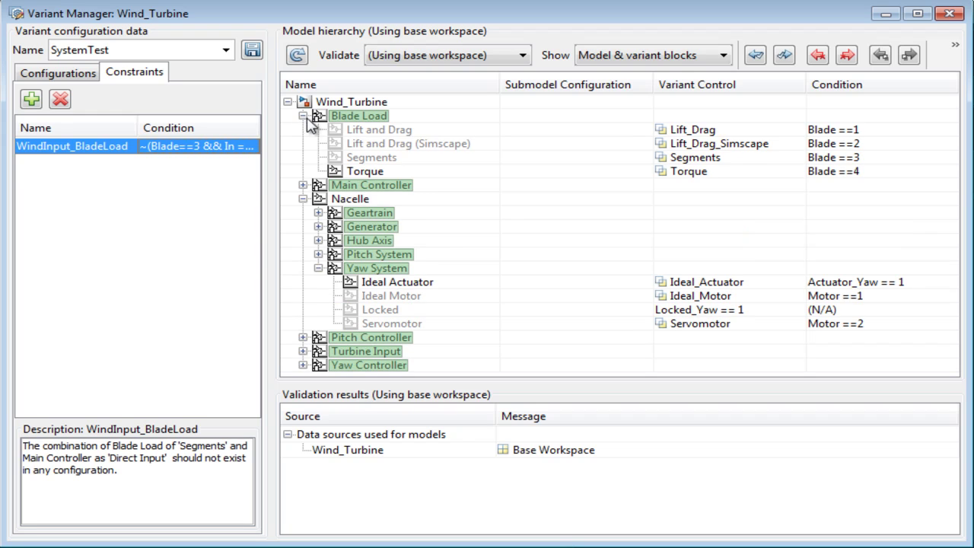
pyautogui.click(303, 185)
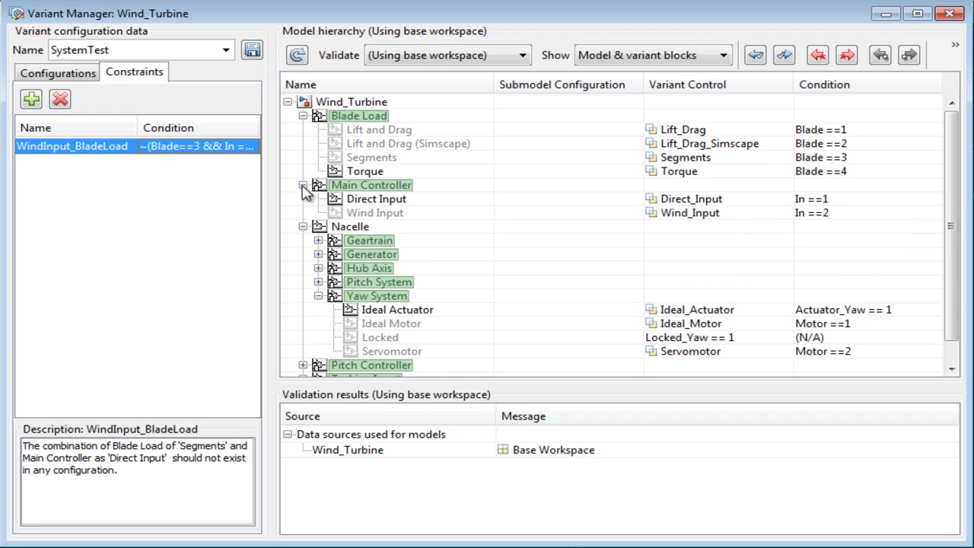
pyautogui.click(392, 58)
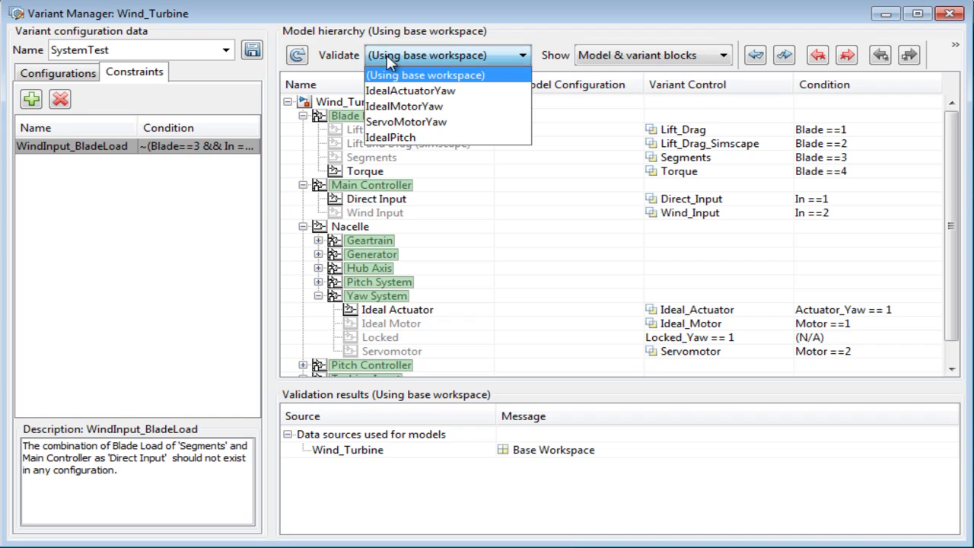
pyautogui.click(382, 106)
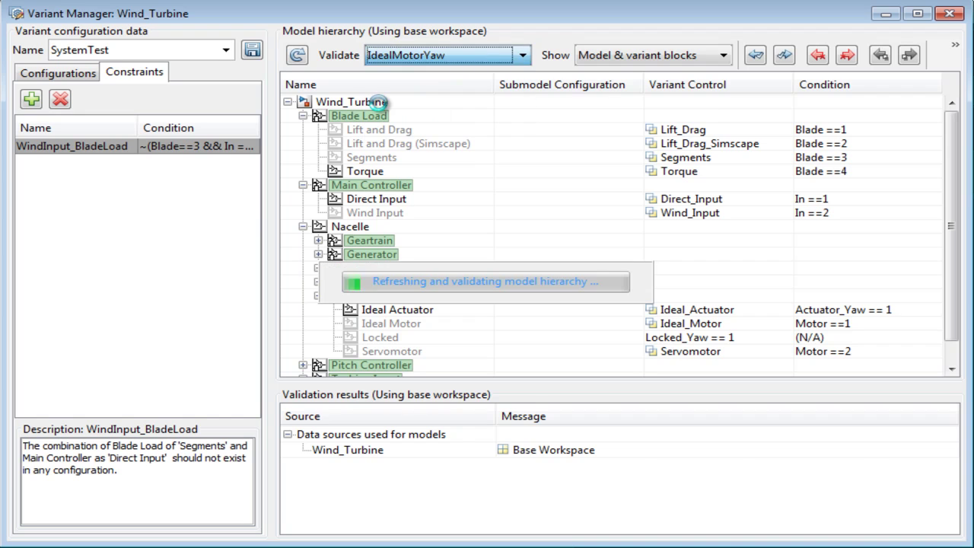
pyautogui.click(307, 58)
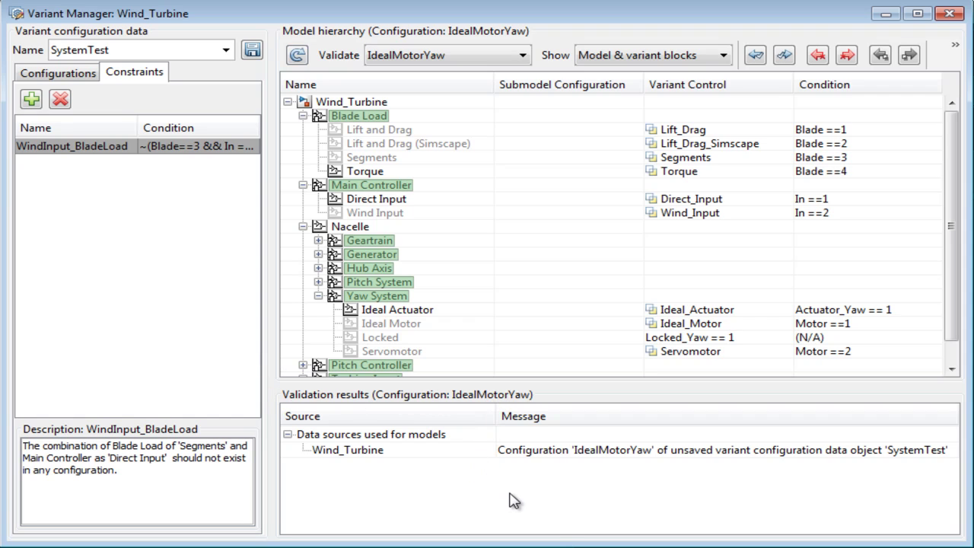
pyautogui.click(52, 73)
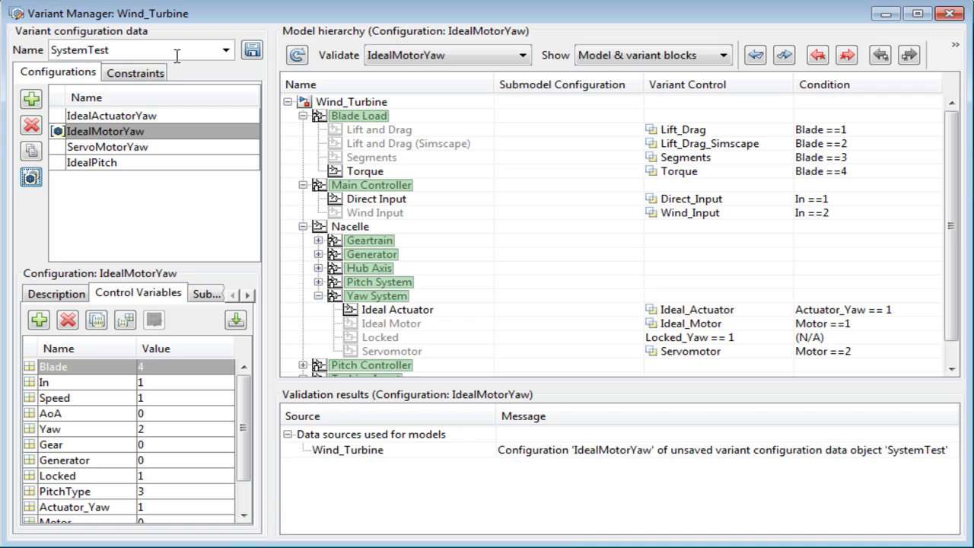
# Save SystemTest to SystemTest.mat and run the 80-second Wind_Turbine simulation.
pyautogui.click(252, 50)
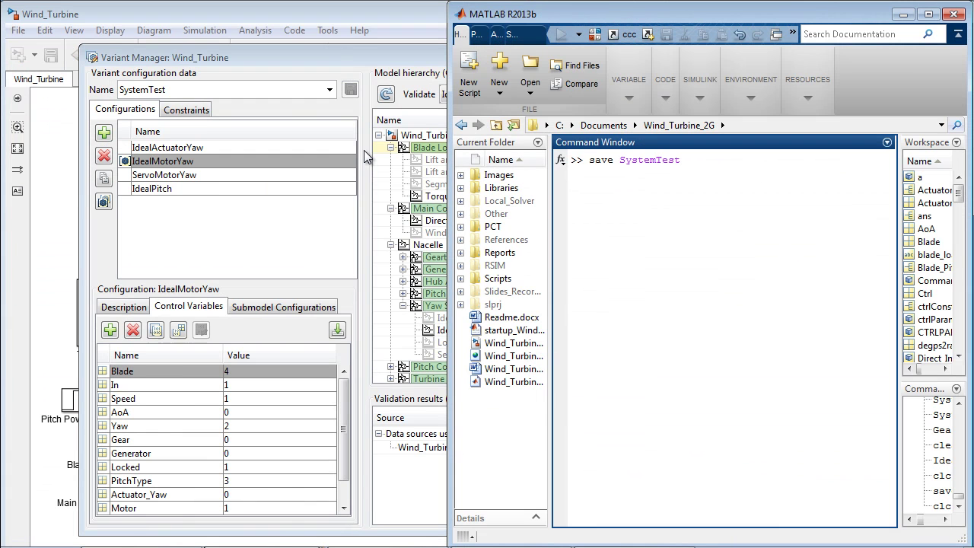
pyautogui.press('Return')
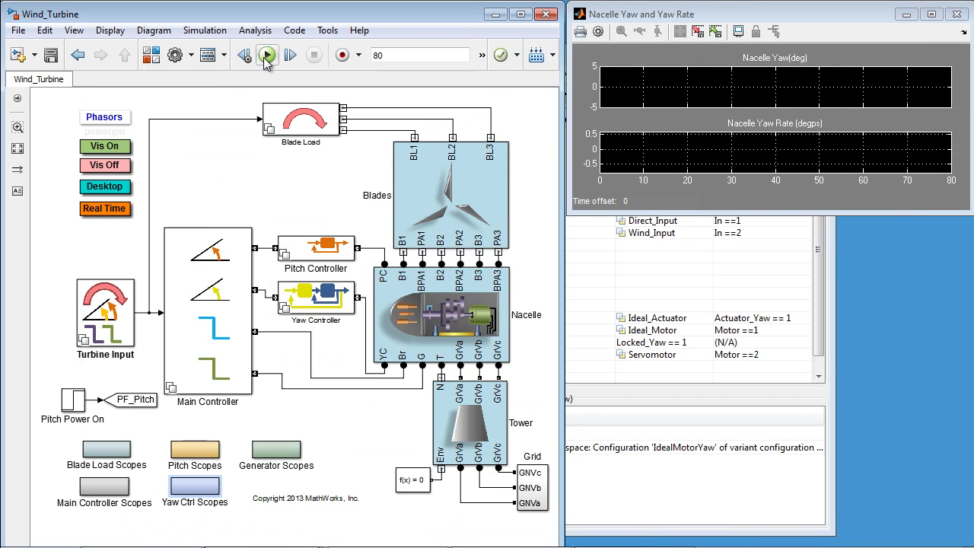
pyautogui.click(267, 56)
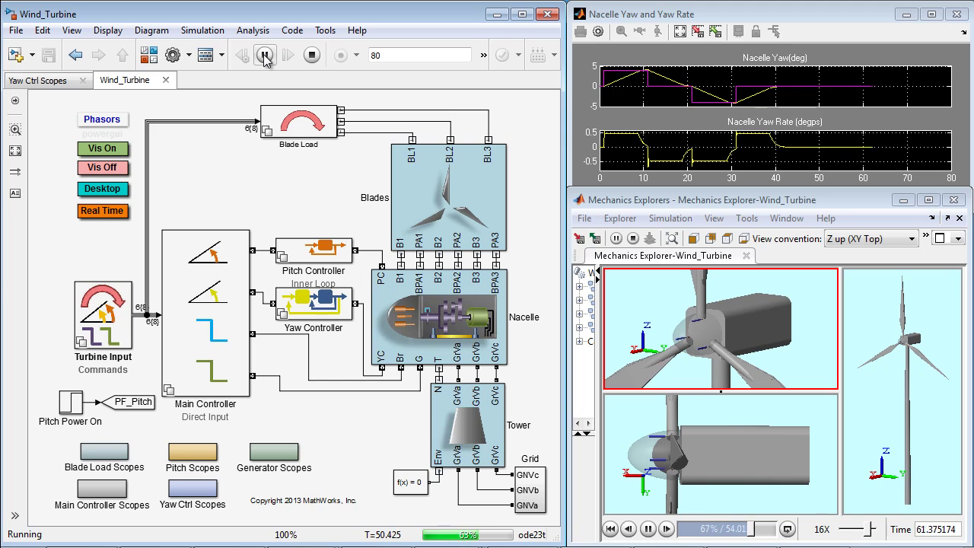
pyautogui.click(73, 32)
# Make IdealActuatorYaw the default configuration, save it, and run a second simulation (Run2).
pyautogui.click(114, 81)
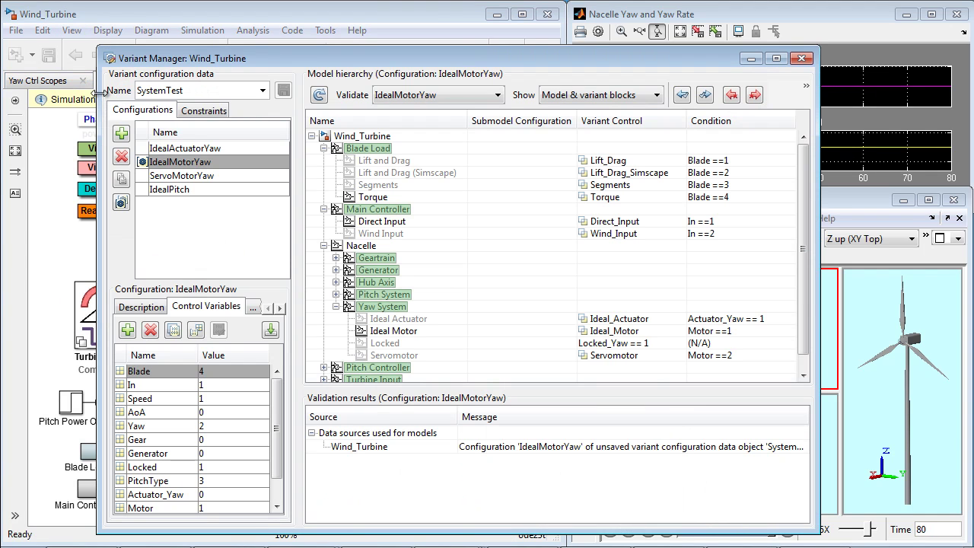
pyautogui.click(121, 203)
pyautogui.click(149, 148)
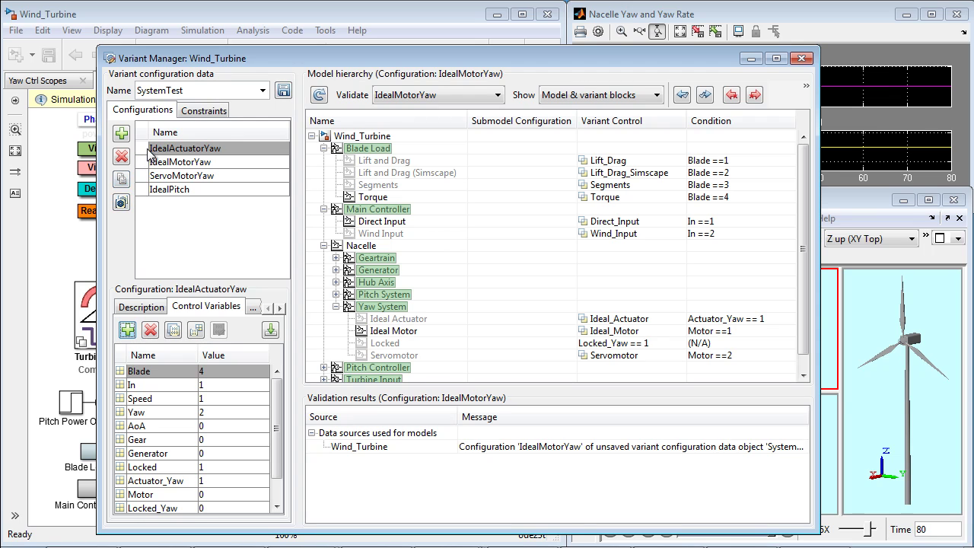
pyautogui.click(122, 202)
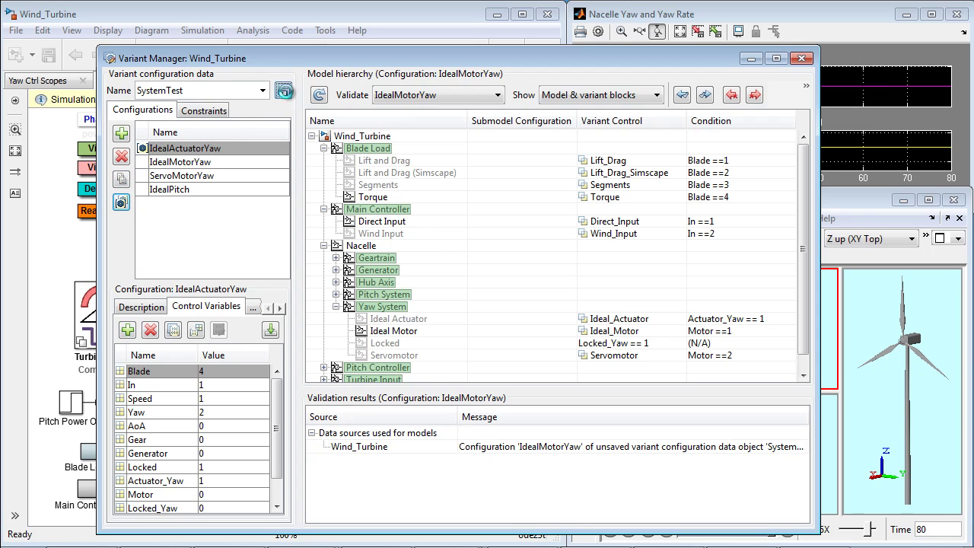
pyautogui.click(283, 90)
pyautogui.click(750, 59)
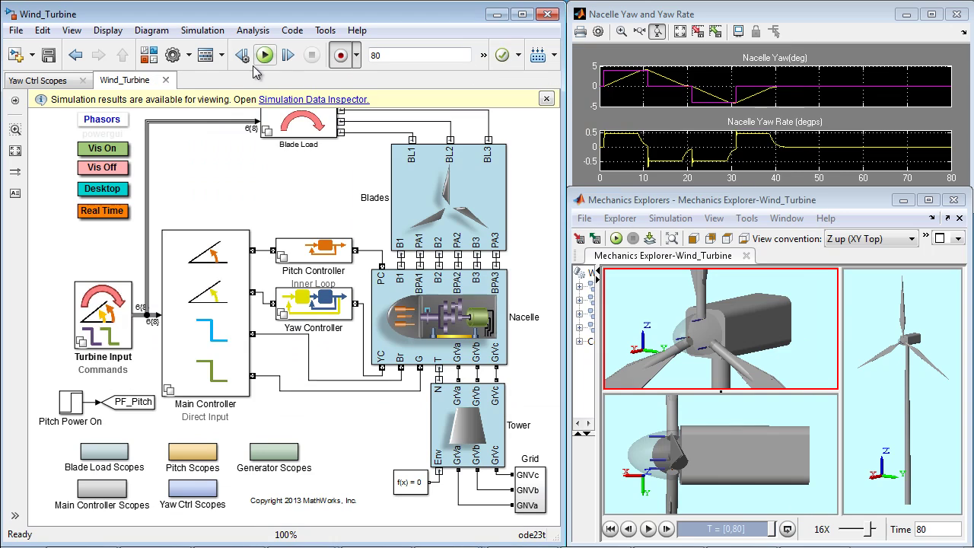
pyautogui.click(265, 56)
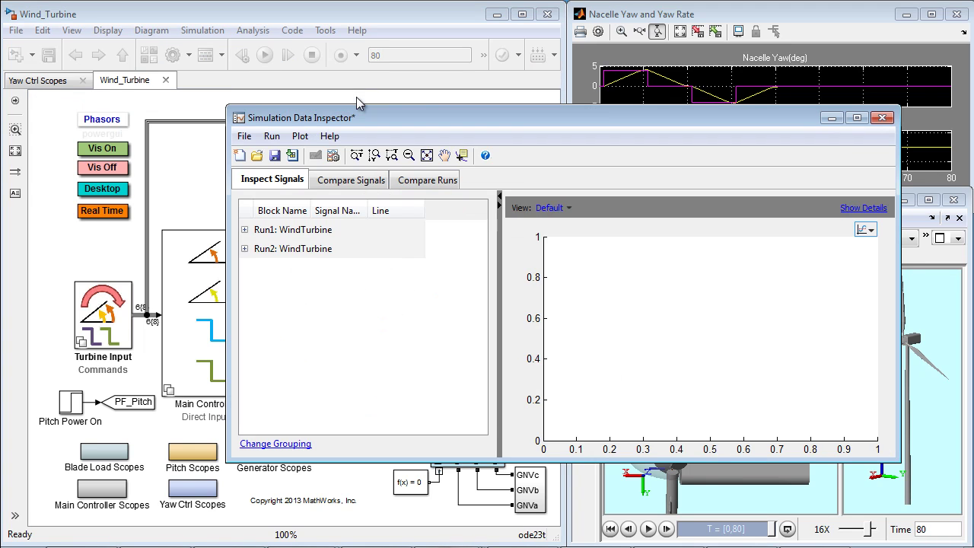
# In Simulation Data Inspector, compare Run1's Nacelle Yaw (Sig 1) against Run2's (Sig 2).
pyautogui.click(348, 179)
pyautogui.click(244, 231)
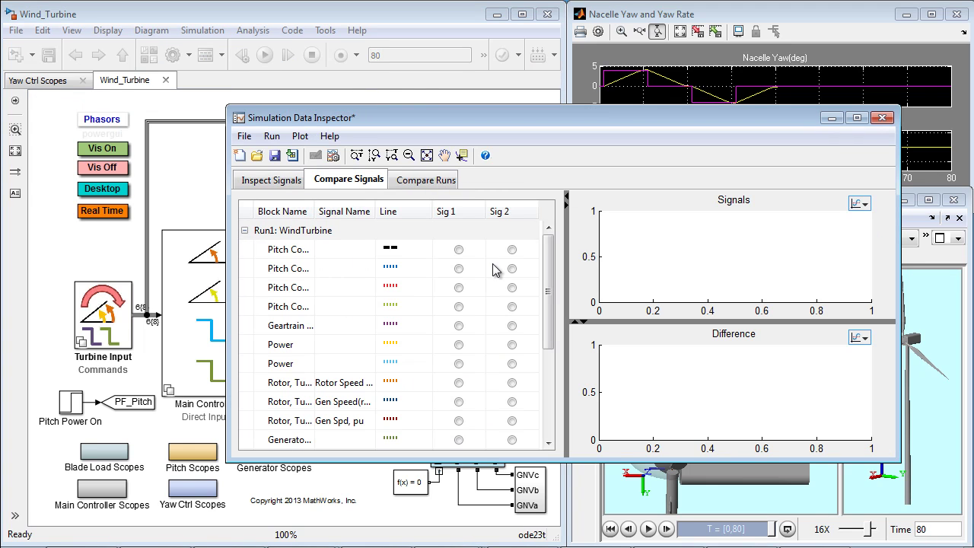
pyautogui.scroll(-3, 497, 271)
pyautogui.click(459, 330)
pyautogui.scroll(-1, 396, 380)
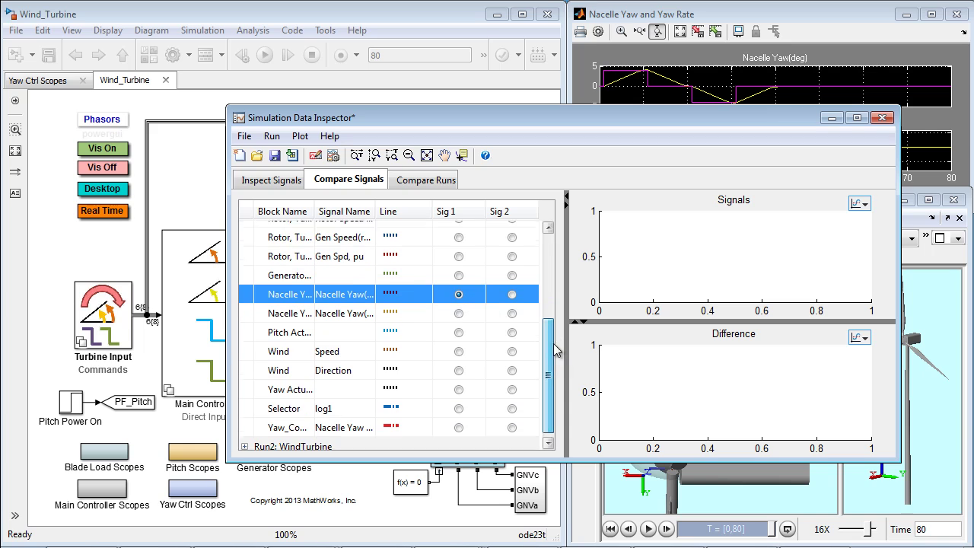
pyautogui.click(247, 444)
pyautogui.click(245, 441)
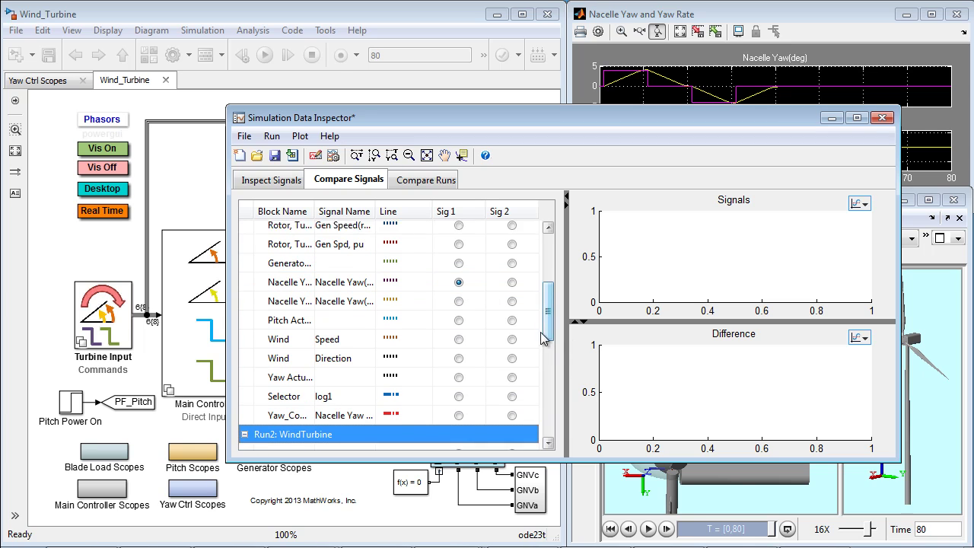
pyautogui.scroll(-5, 507, 403)
pyautogui.click(511, 399)
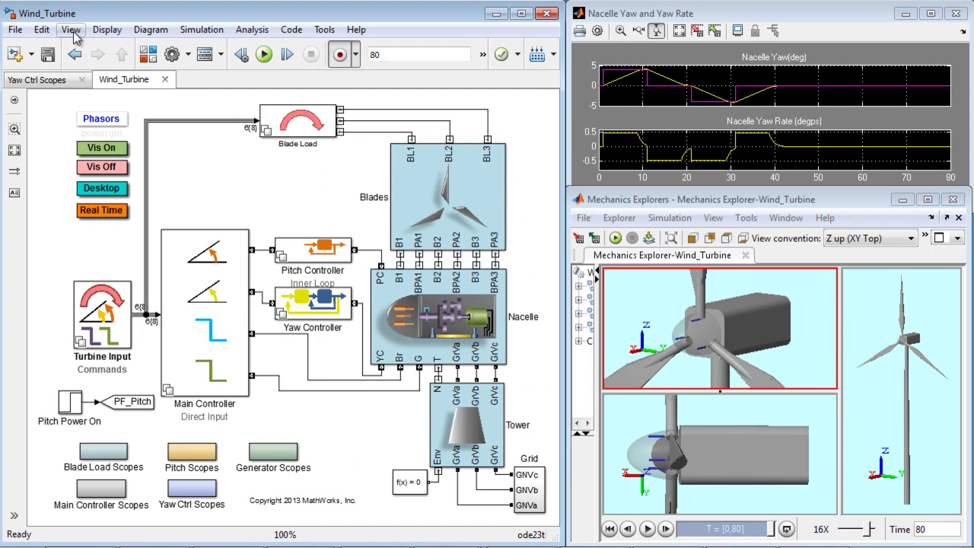
# Reopen Variant Manager, showing IdealActuatorYaw's control variables with Actuator_Yaw 1 and Motor 0.
pyautogui.click(71, 30)
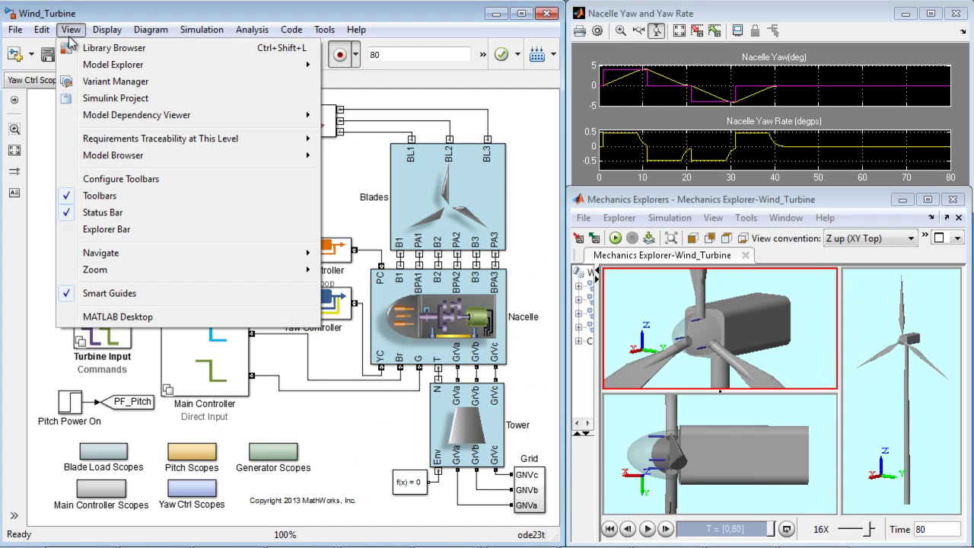
pyautogui.click(88, 88)
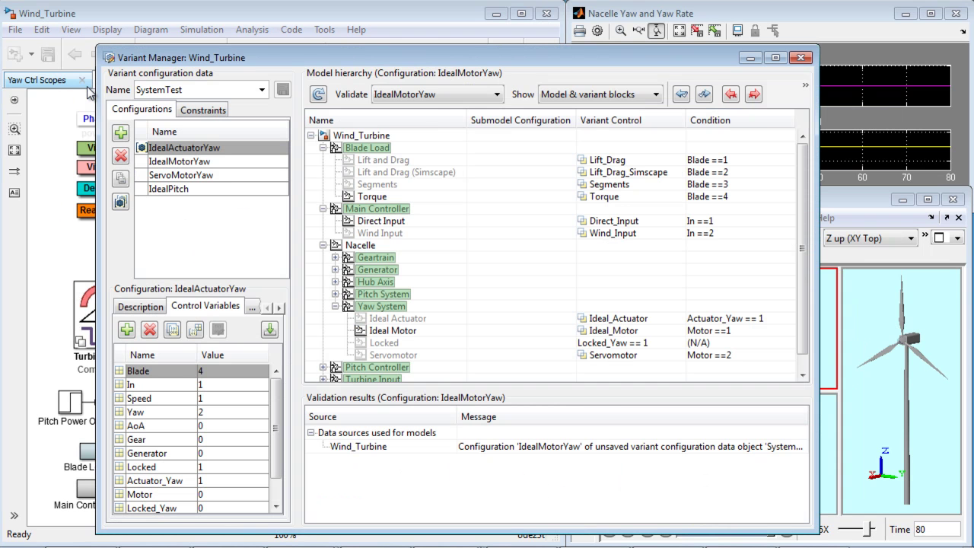